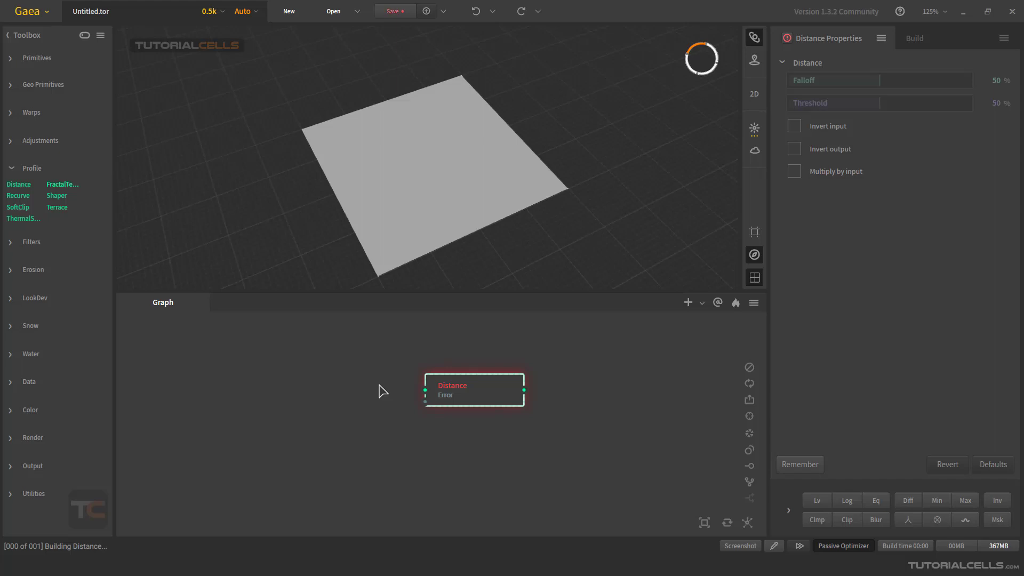
# - Add a Mask node to the graph and place it above and to the left of the Distance node
pyautogui.click(304, 361)
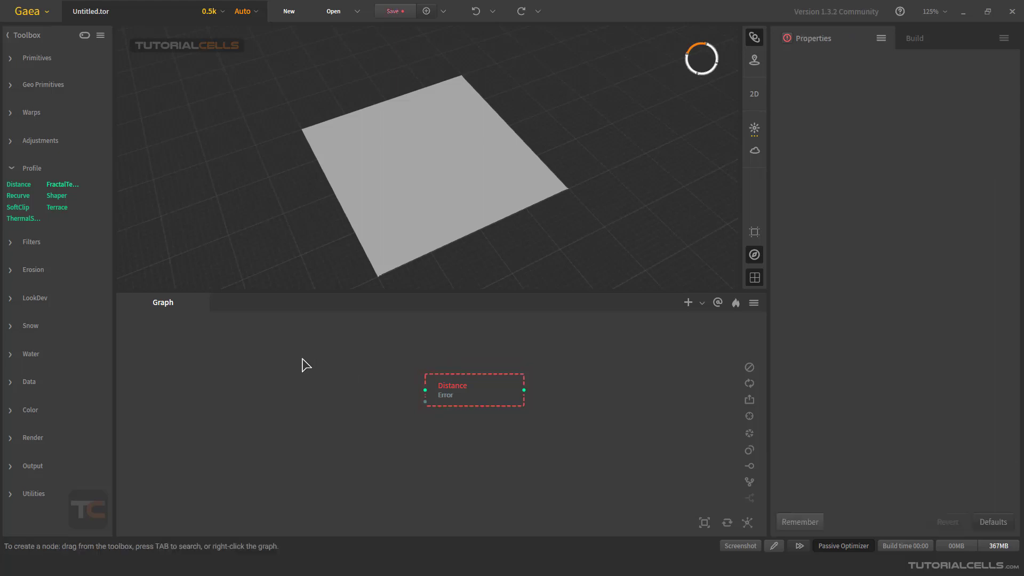
pyautogui.rightClick(303, 361)
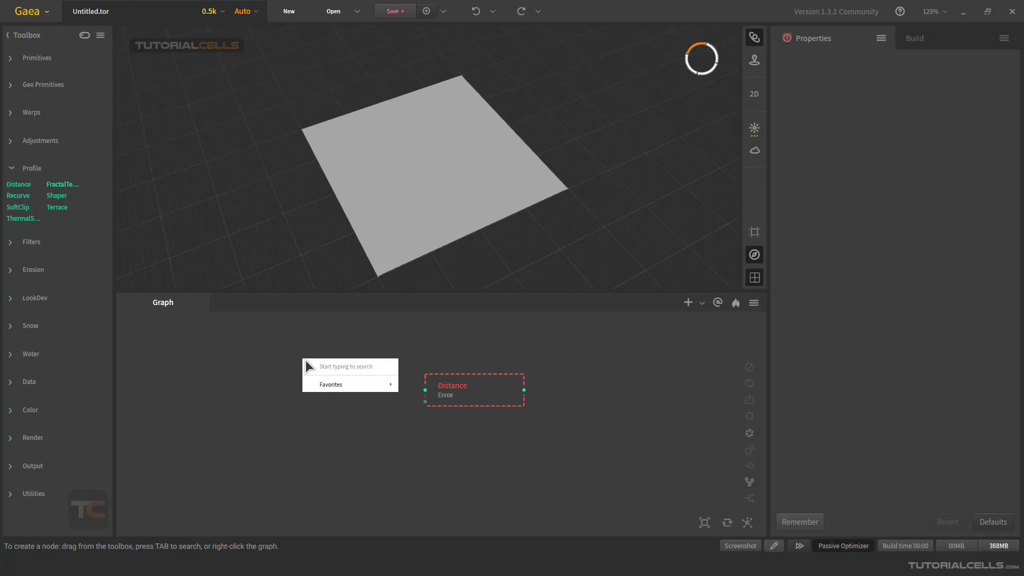
pyautogui.write('mask')
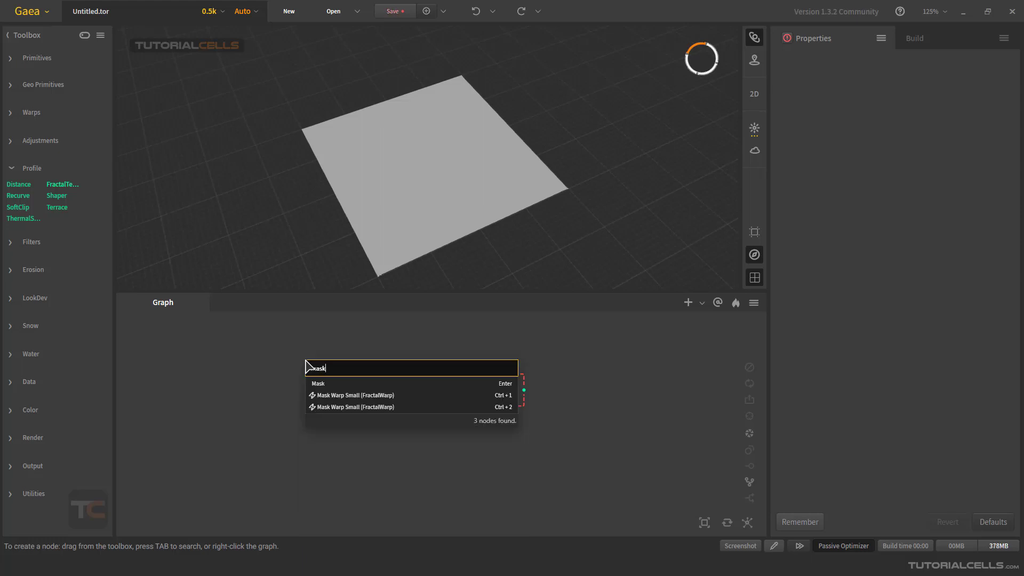
pyautogui.click(310, 382)
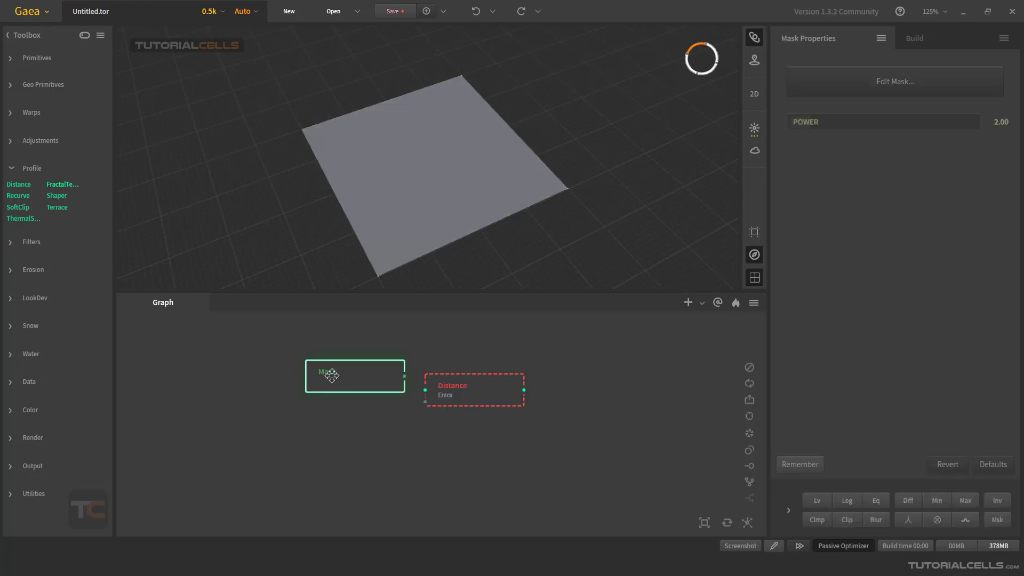
pyautogui.moveTo(331, 373); pyautogui.dragTo(297, 368)
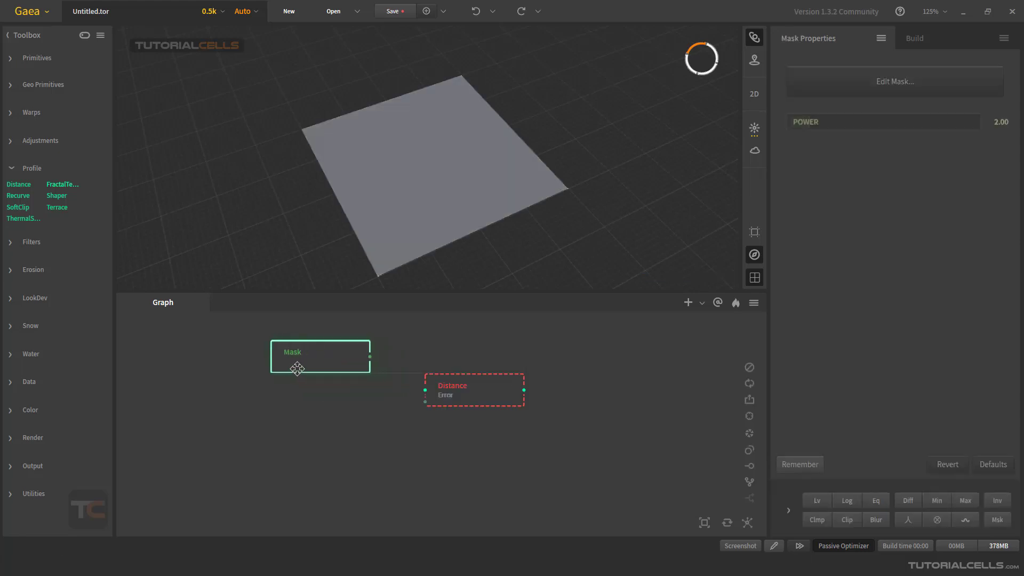
# - Paint a rough star shape in the Mask node with brush size 211, and close the mask editor and the 2D view
pyautogui.click(826, 81)
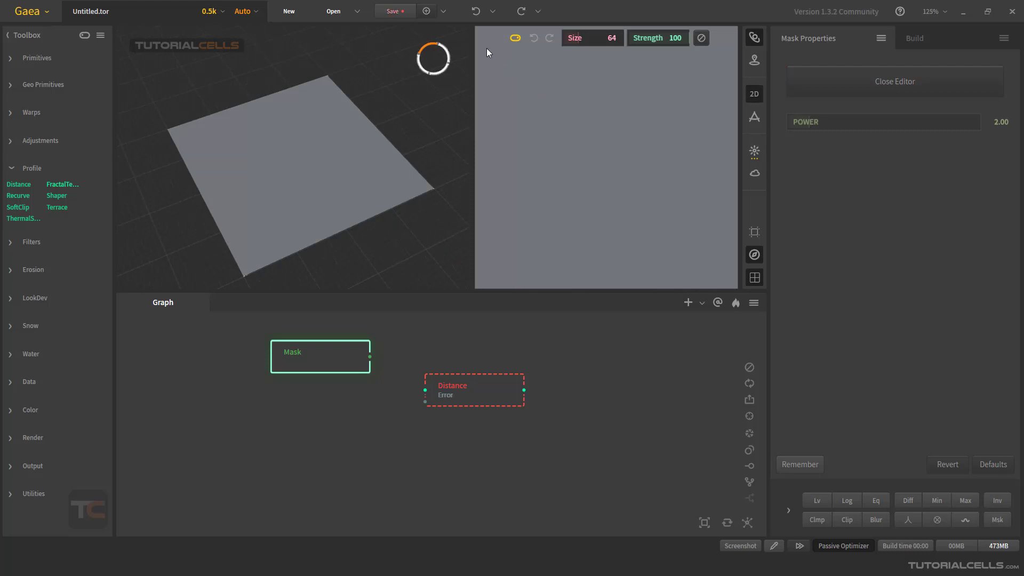
pyautogui.moveTo(581, 38); pyautogui.dragTo(613, 39)
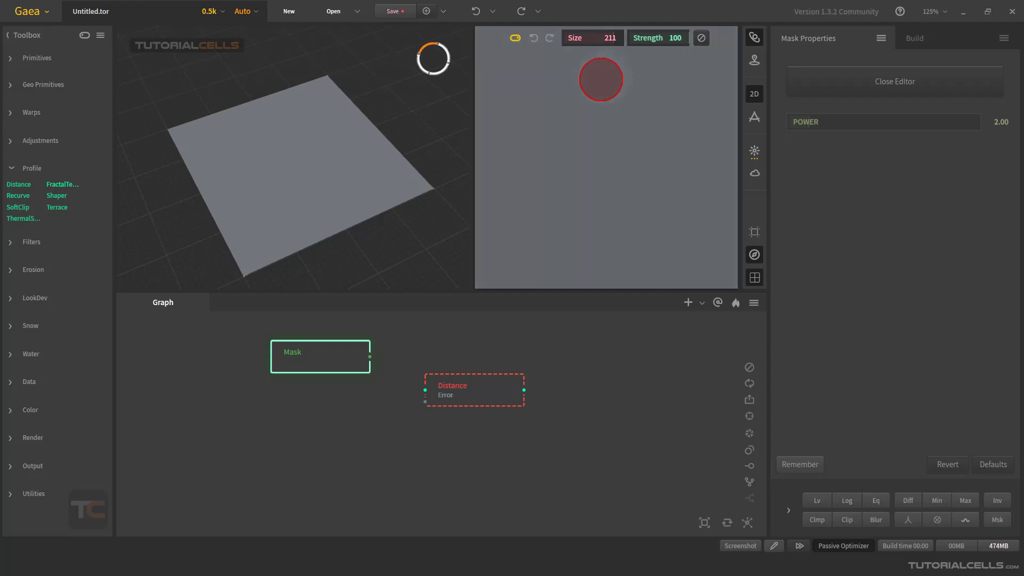
pyautogui.moveTo(610, 71)
pyautogui.mouseDown()
pyautogui.moveTo(559, 137)
pyautogui.moveTo(524, 213)
pyautogui.mouseUp()
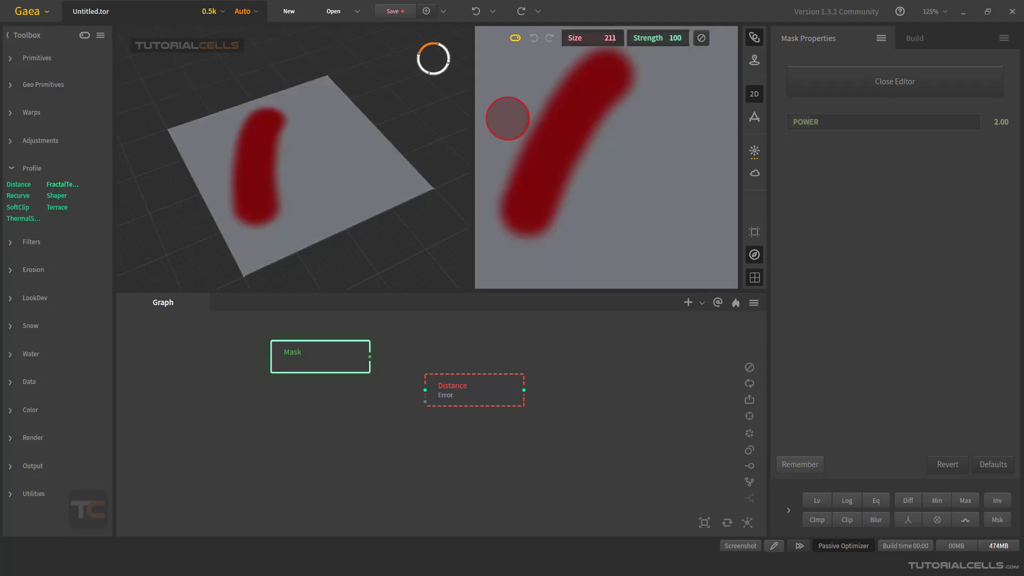
pyautogui.moveTo(506, 117); pyautogui.dragTo(688, 115)
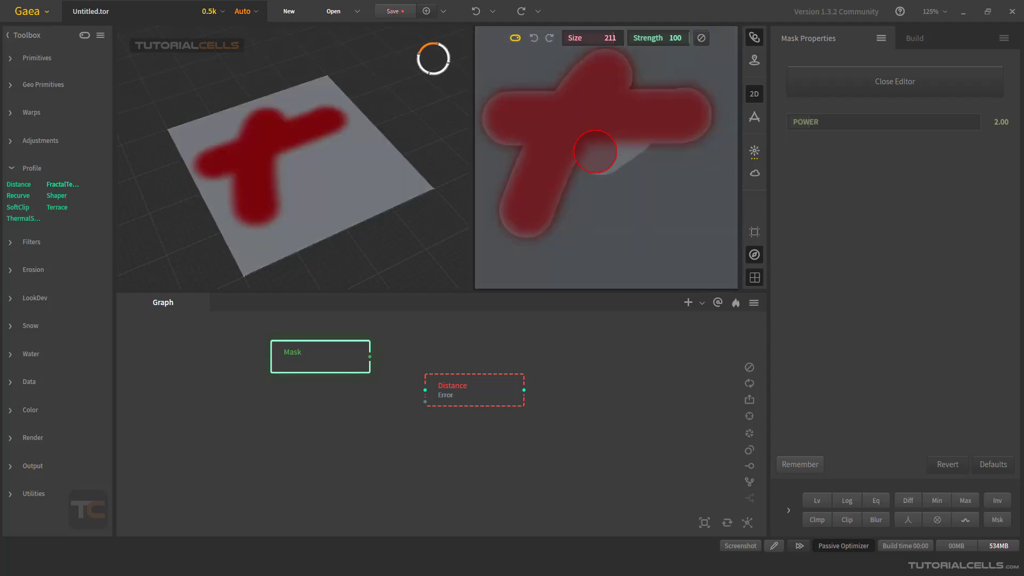
pyautogui.moveTo(624, 149); pyautogui.dragTo(601, 198)
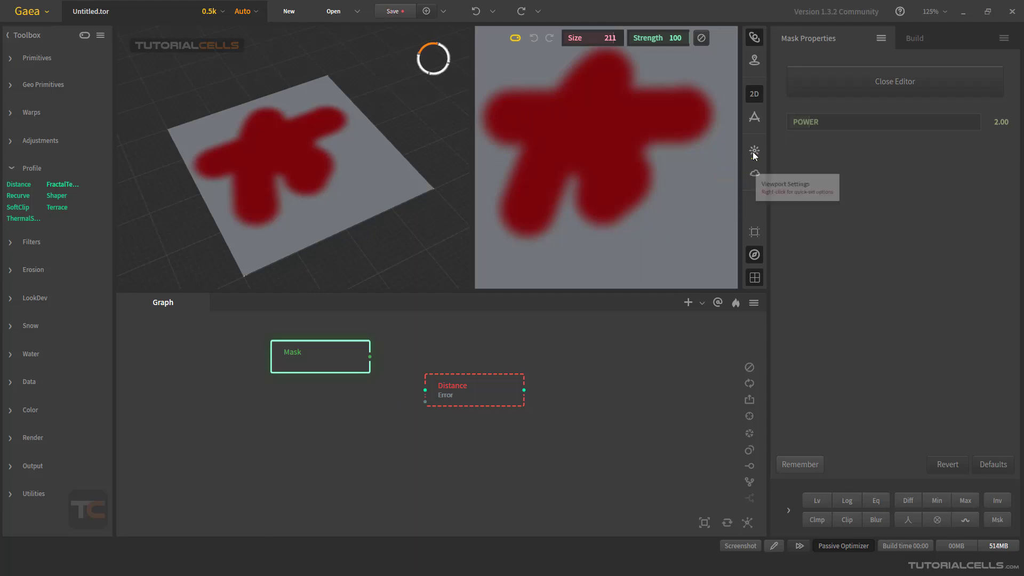
pyautogui.click(815, 85)
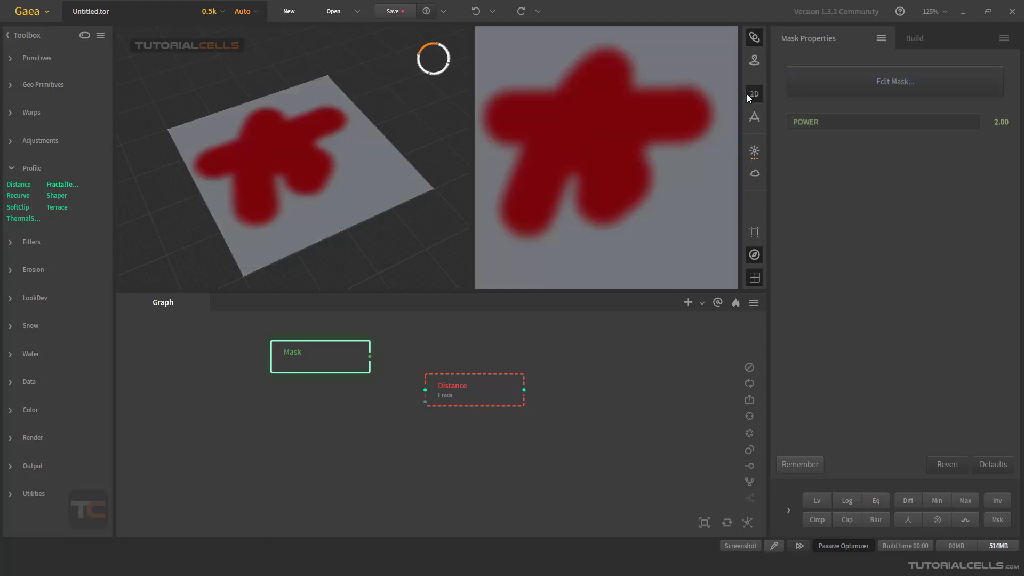
pyautogui.click(748, 95)
pyautogui.moveTo(418, 205); pyautogui.dragTo(448, 182)
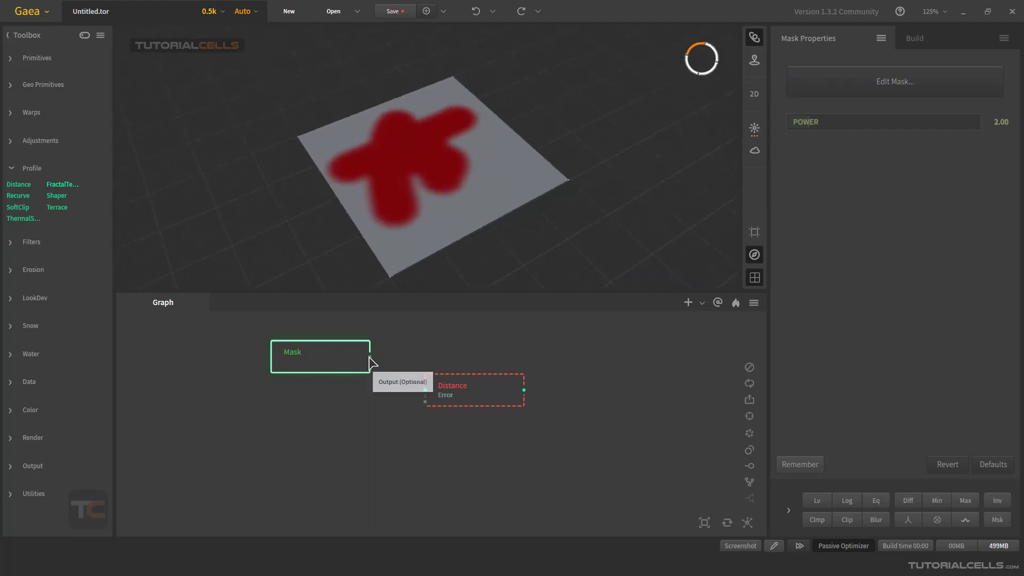
pyautogui.moveTo(370, 357); pyautogui.dragTo(403, 382)
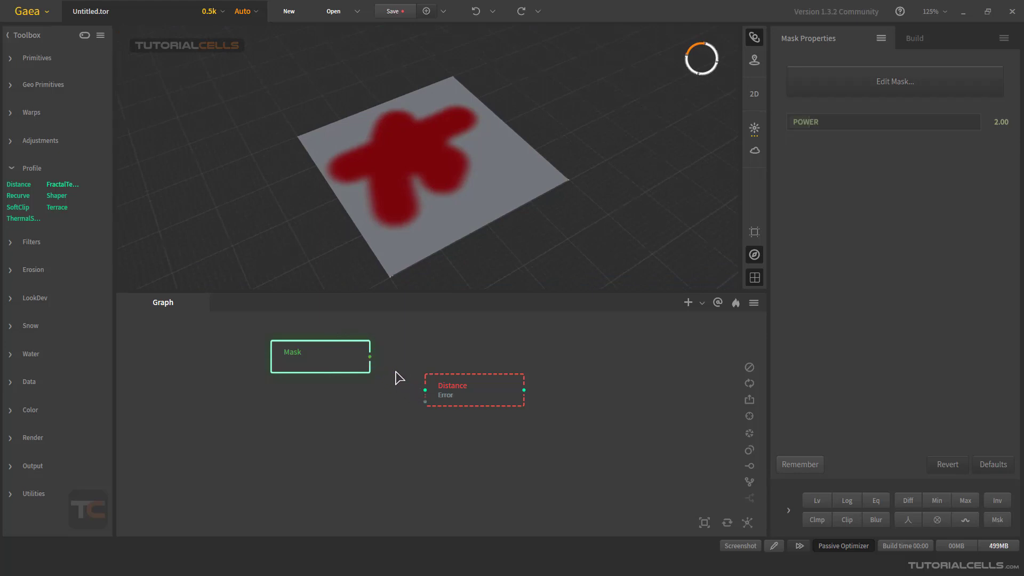
pyautogui.click(379, 379)
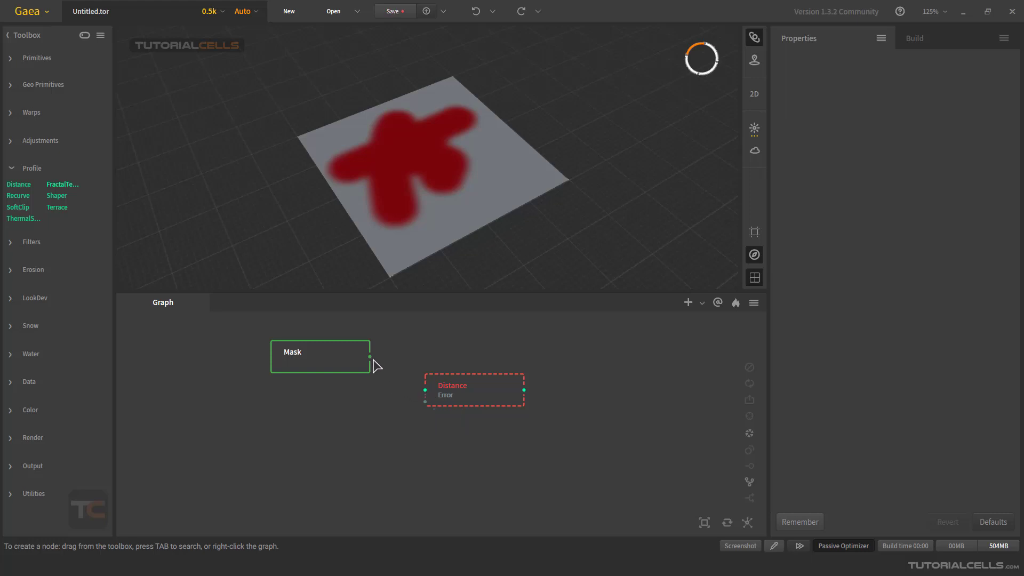
pyautogui.moveTo(370, 356); pyautogui.dragTo(425, 402)
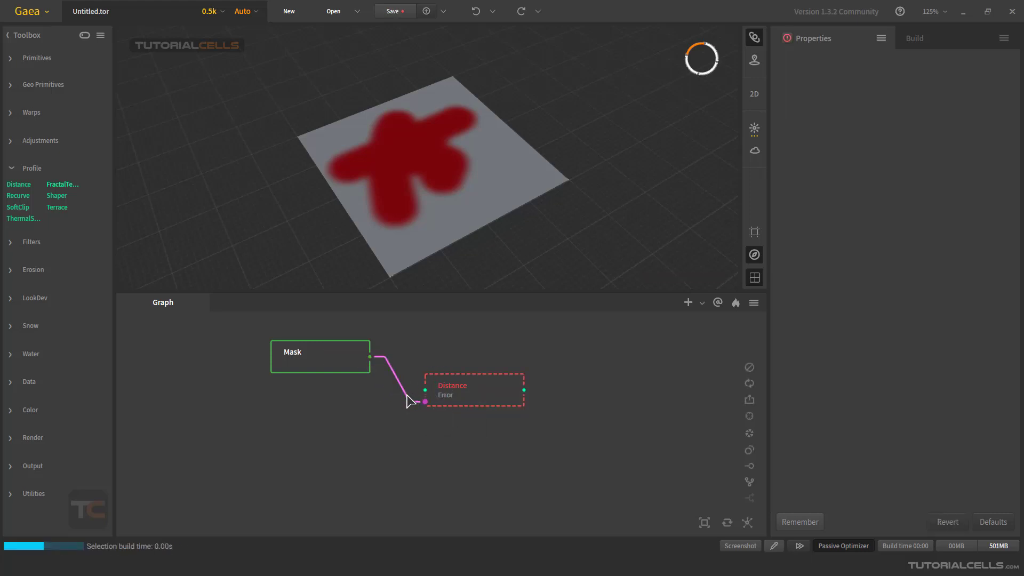
pyautogui.doubleClick(407, 394)
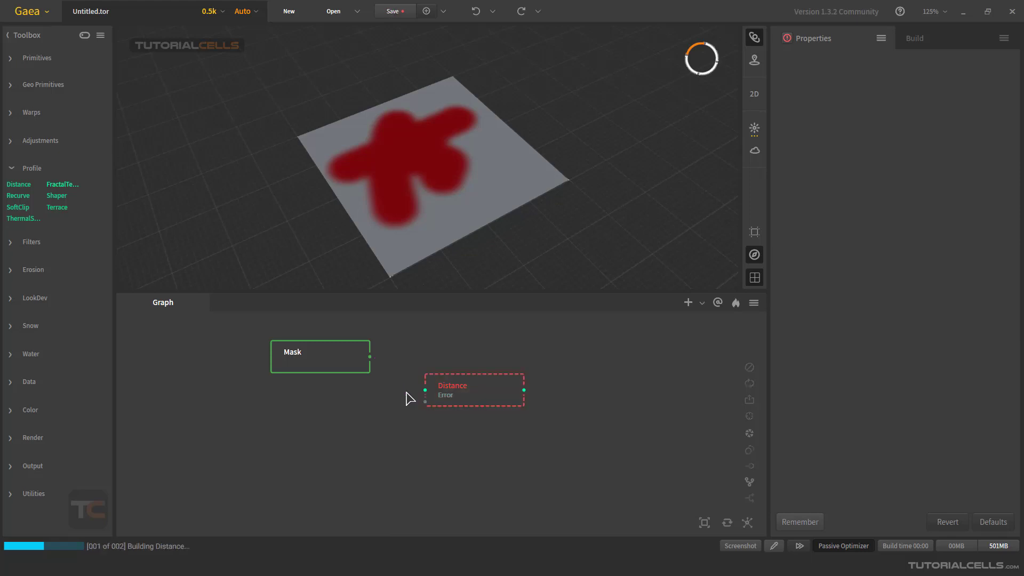
# - Connect the Mask node's output to the Distance node's main input and view the result up close in 3D
pyautogui.moveTo(370, 357); pyautogui.dragTo(425, 391)
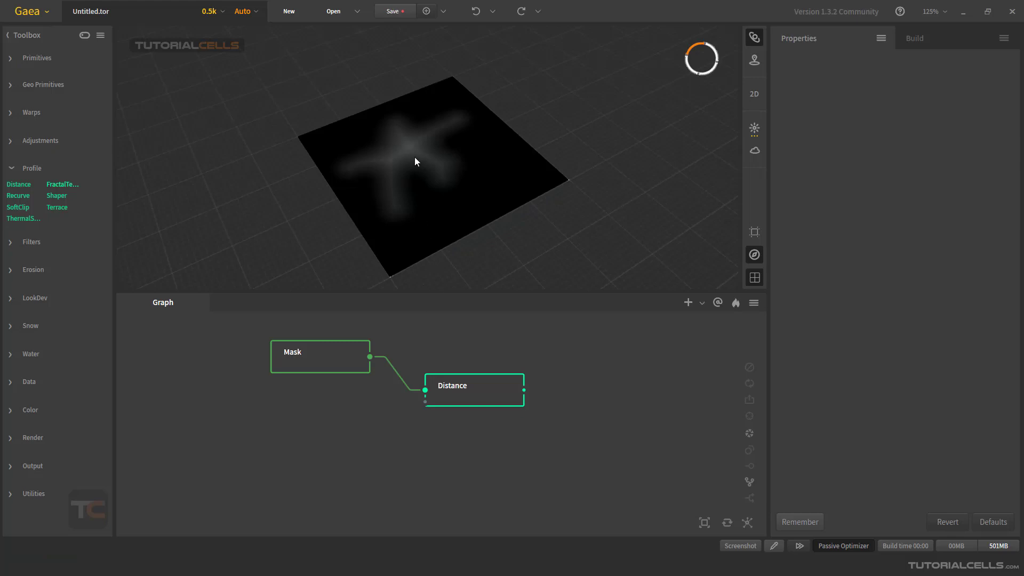
pyautogui.scroll(6, 409, 158)
pyautogui.moveTo(404, 165); pyautogui.dragTo(378, 158)
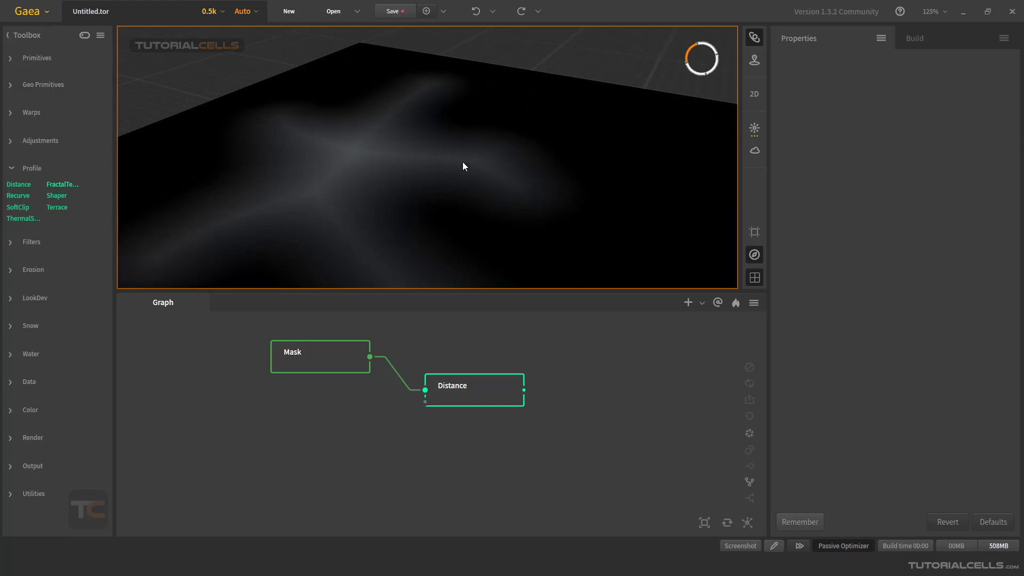
# - Compare the Mask and Distance outputs in the 2D view with the brightened grayscale preview temporarily enabled
pyautogui.click(753, 96)
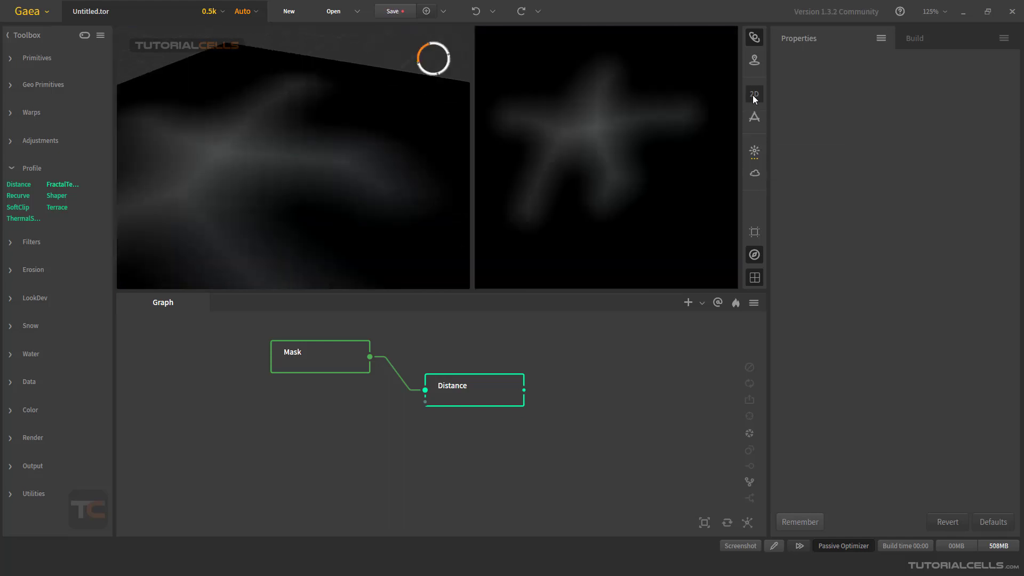
pyautogui.click(754, 117)
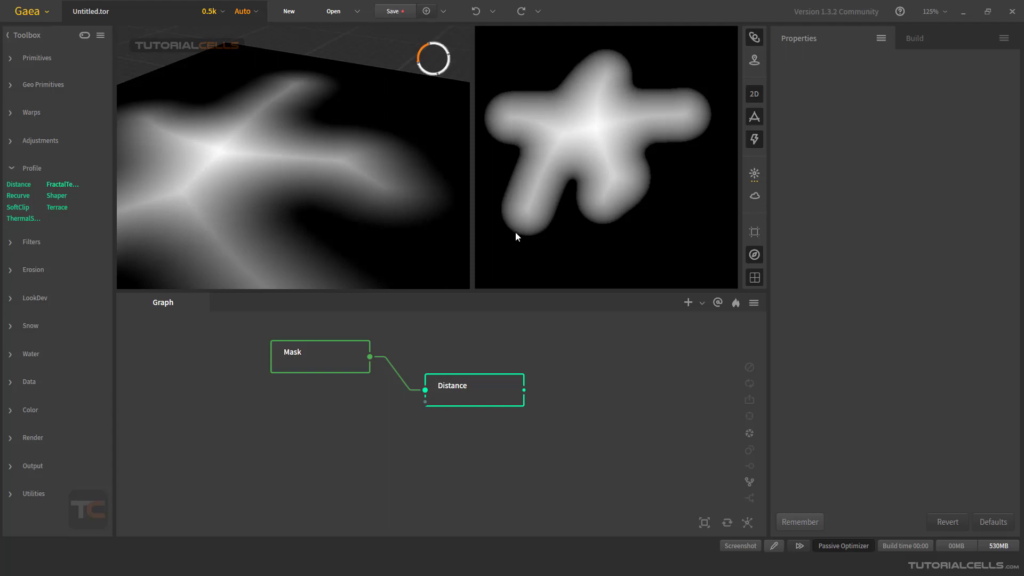
pyautogui.click(323, 357)
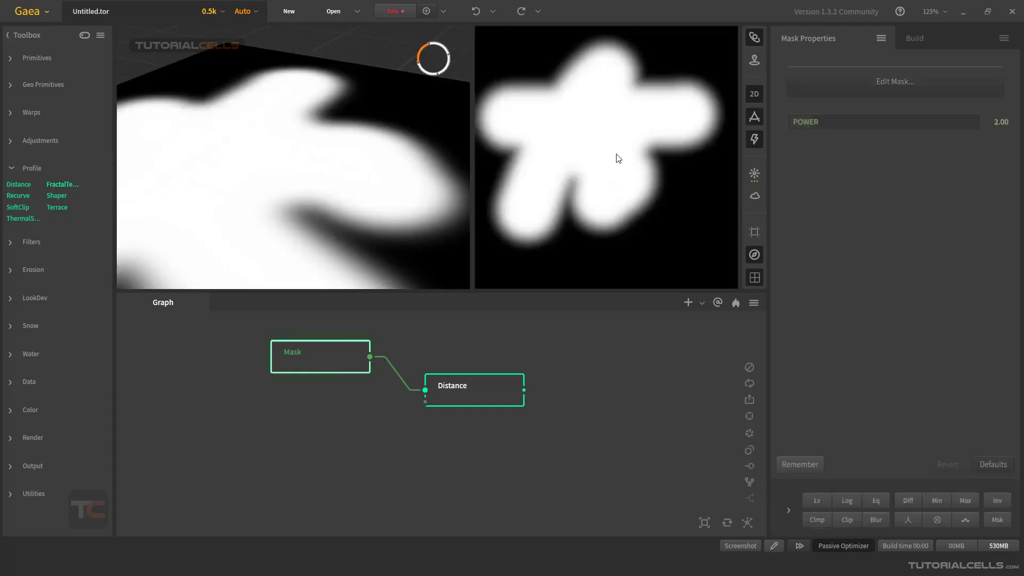
pyautogui.click(456, 376)
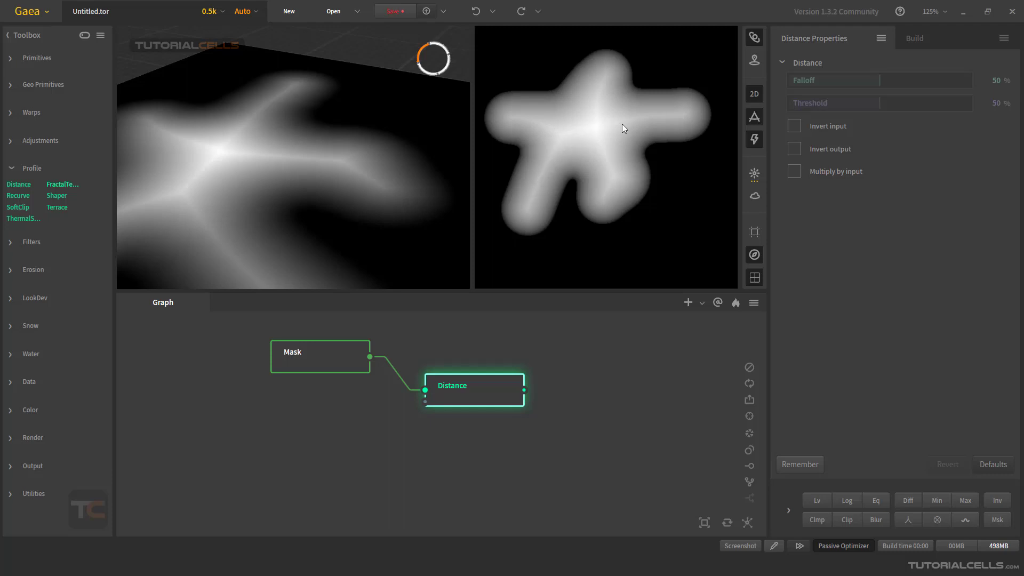
pyautogui.click(749, 140)
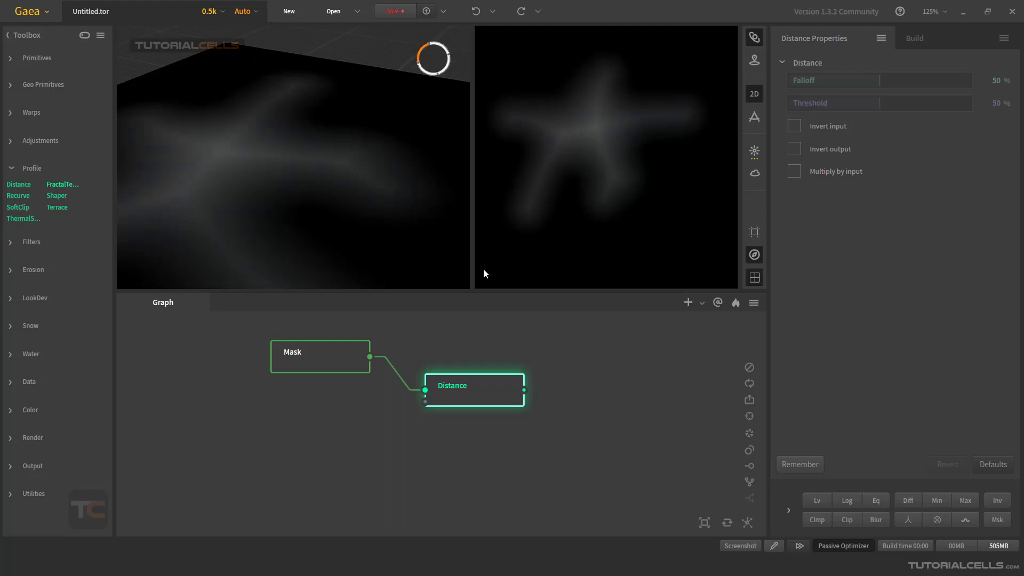
# - Move the Distance node slightly closer to the Mask node and delete the connection between them
pyautogui.moveTo(468, 400); pyautogui.dragTo(453, 401)
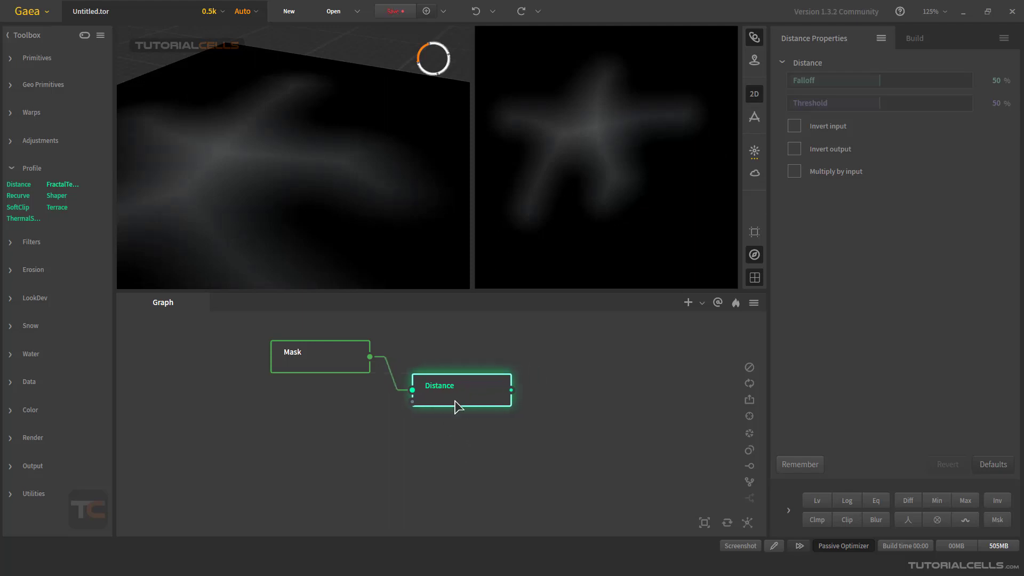
pyautogui.moveTo(309, 368); pyautogui.dragTo(313, 369)
pyautogui.click(450, 391)
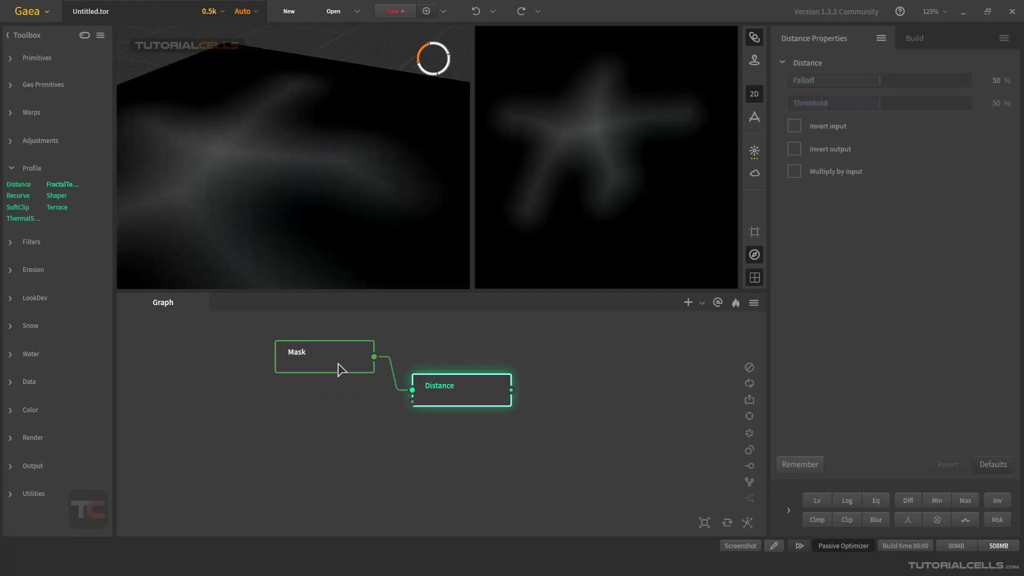
pyautogui.click(360, 366)
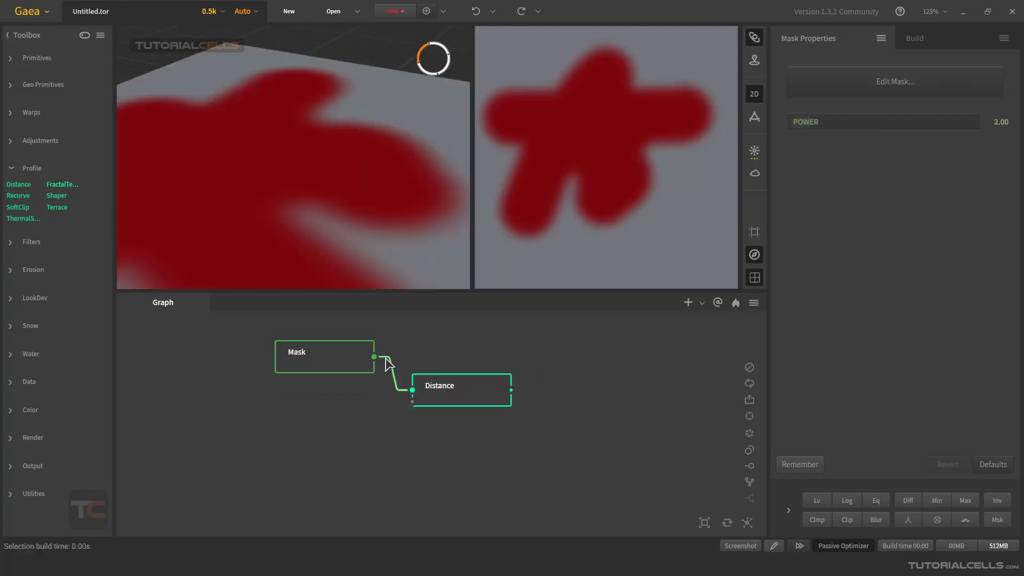
pyautogui.click(386, 361)
pyautogui.press('Delete')
pyautogui.moveTo(327, 355); pyautogui.dragTo(322, 354)
# - Add an Abs node, place it below and to the left of the Mask node, and hide the 2D view
pyautogui.rightClick(292, 404)
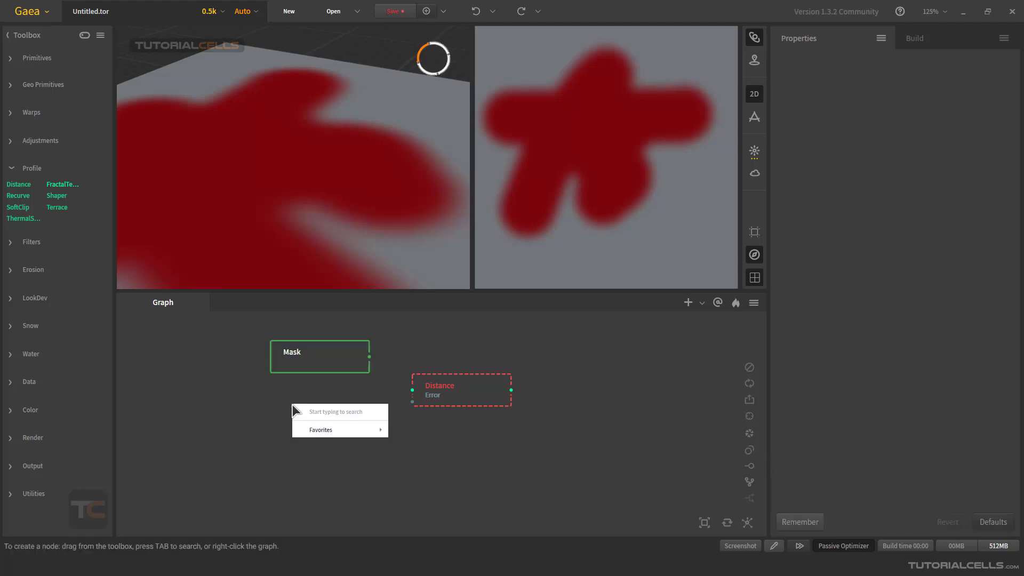
pyautogui.click(308, 408)
pyautogui.write('abs')
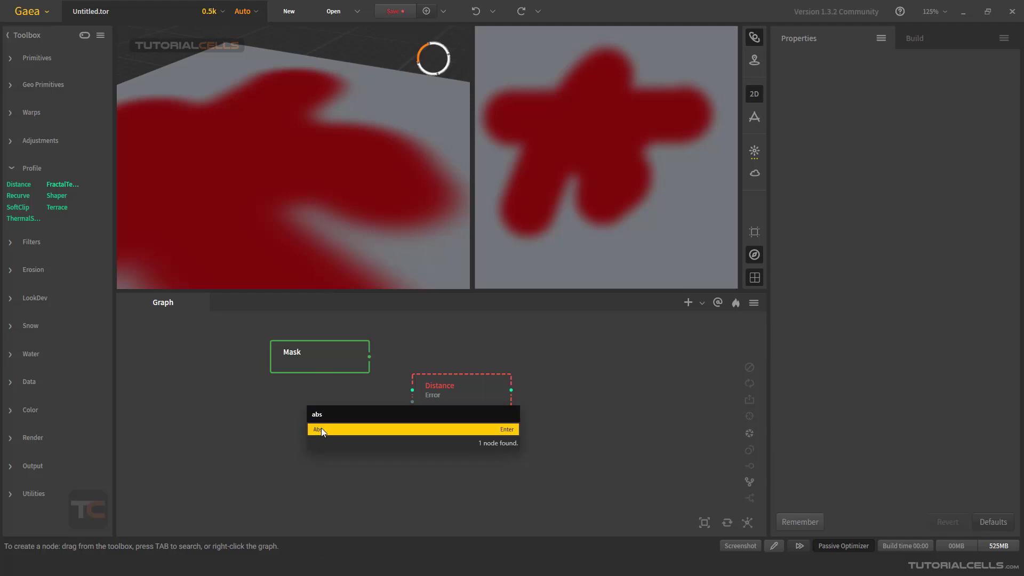
pyautogui.click(321, 428)
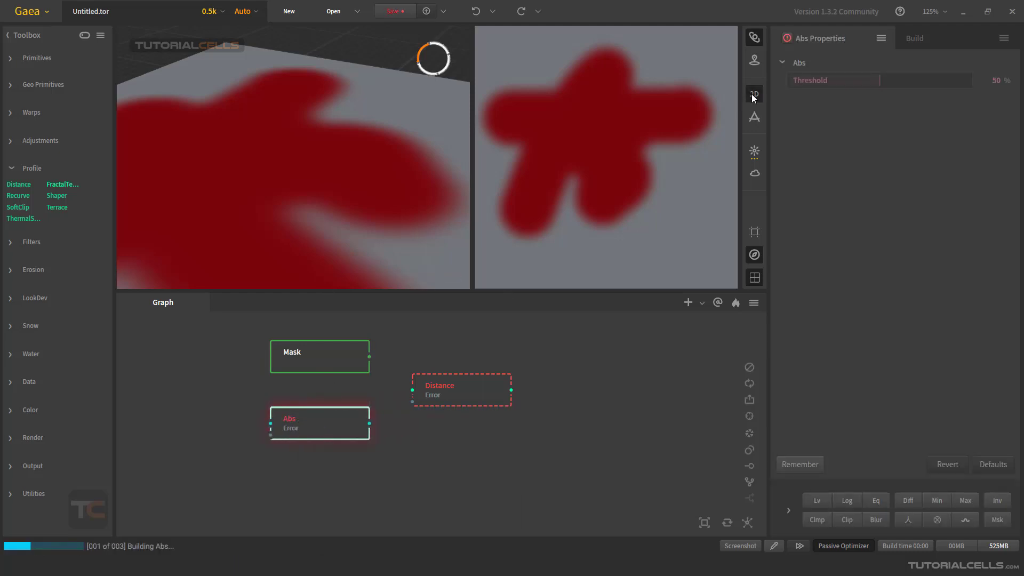
pyautogui.click(754, 96)
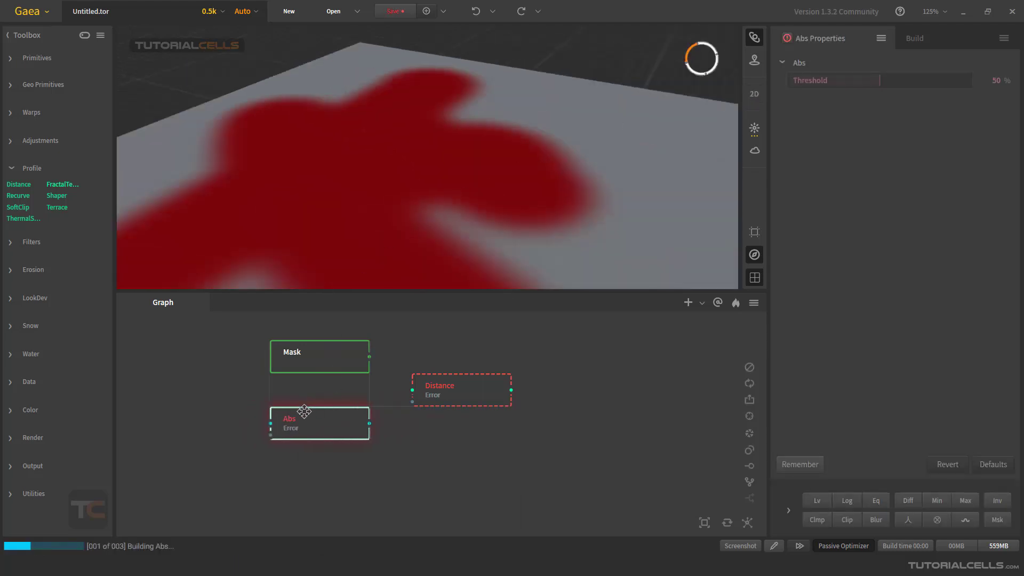
pyautogui.moveTo(304, 411); pyautogui.dragTo(279, 417)
pyautogui.click(379, 425)
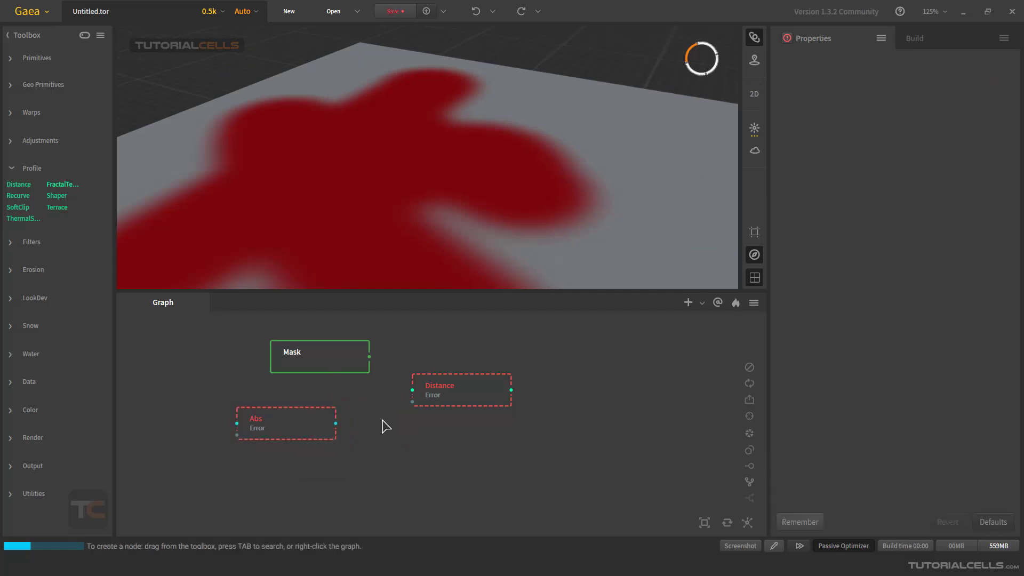
# - Add an Island node directly below the Abs node and open its island editor
pyautogui.rightClick(383, 420)
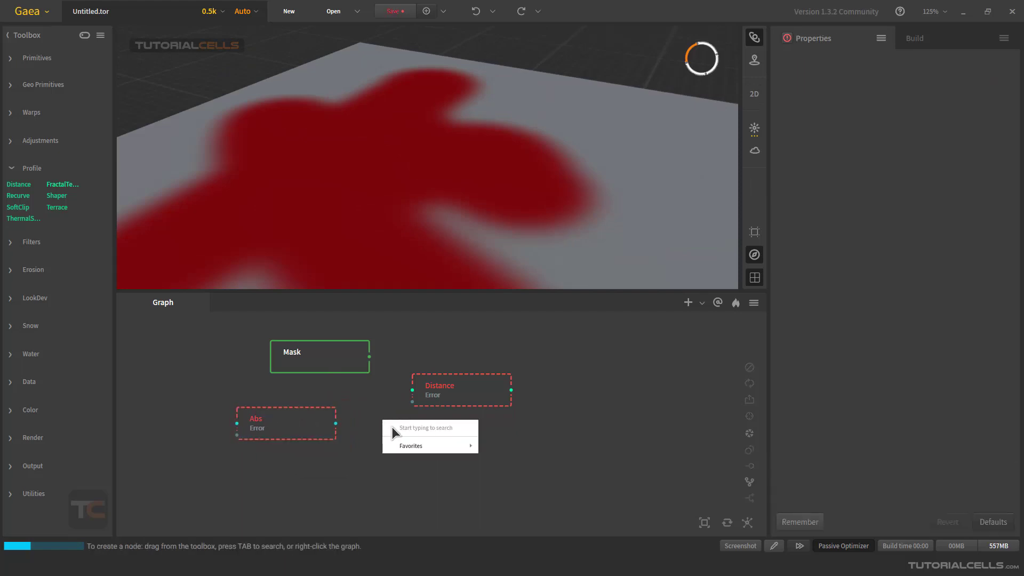
pyautogui.write('isla')
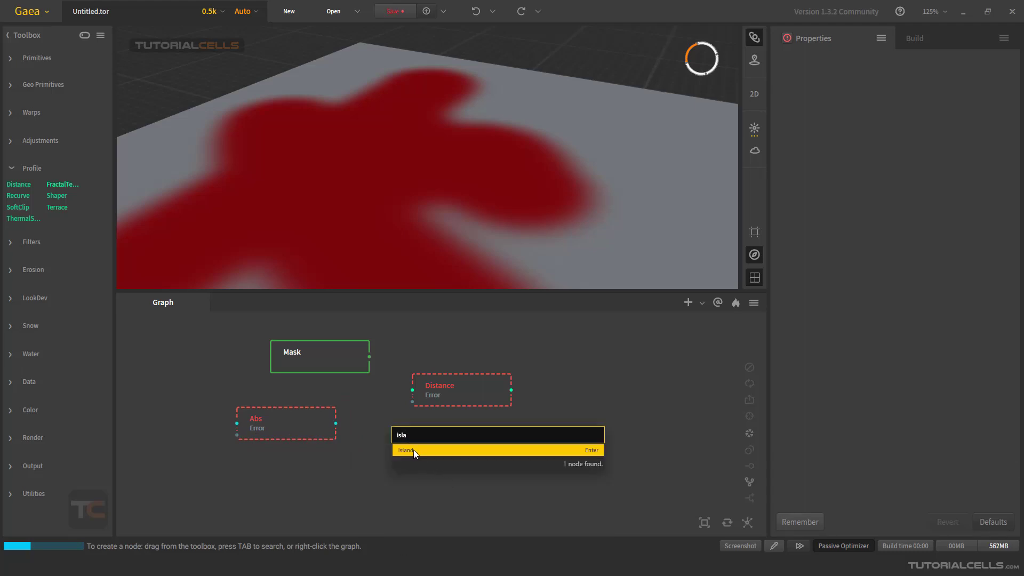
pyautogui.click(413, 449)
pyautogui.moveTo(420, 441); pyautogui.dragTo(264, 479)
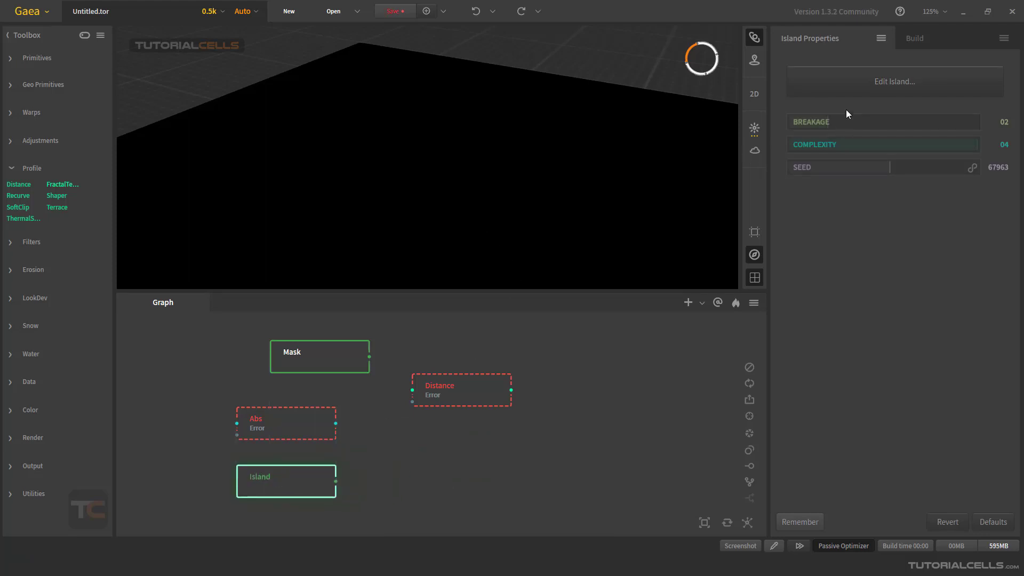
pyautogui.click(854, 93)
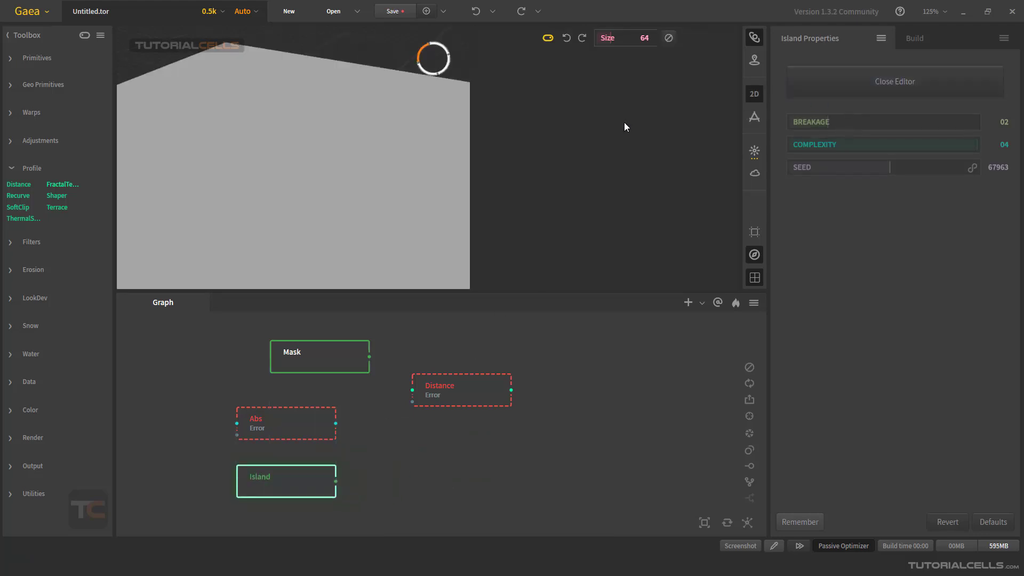
# - Paint a zigzag stroke and a curved branch as the island shape, and connect the Island output to the Distance input
pyautogui.moveTo(590, 97)
pyautogui.mouseDown()
pyautogui.moveTo(542, 171)
pyautogui.moveTo(541, 251)
pyautogui.mouseUp()
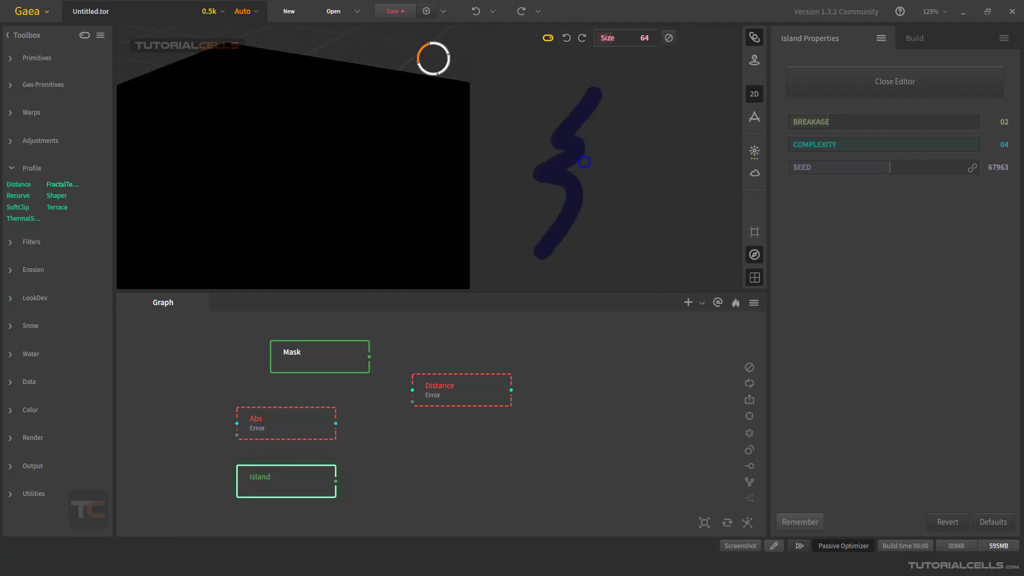
pyautogui.moveTo(584, 160); pyautogui.dragTo(664, 198)
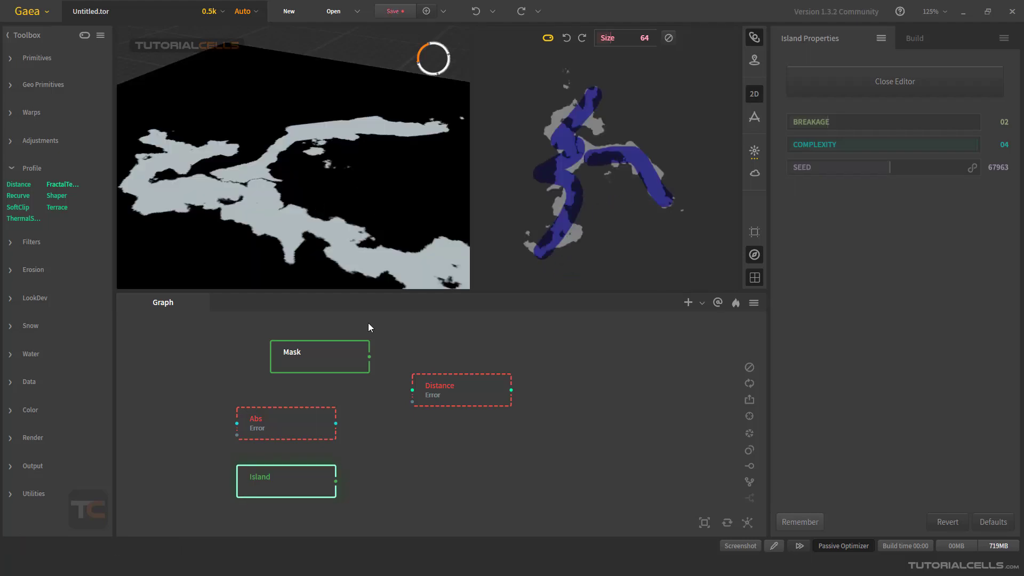
pyautogui.moveTo(345, 469); pyautogui.dragTo(412, 390)
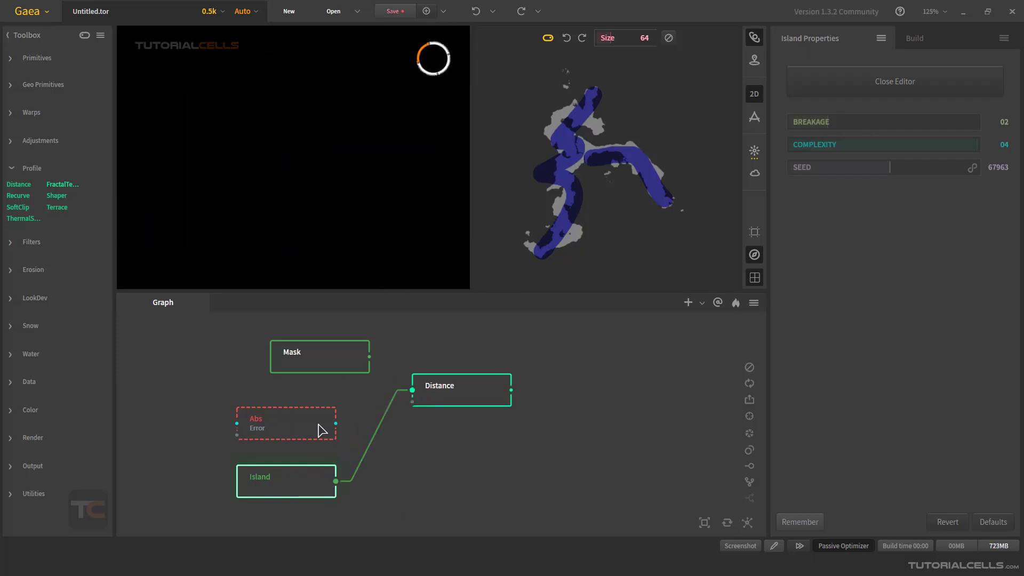
# - Delete the connection between the Island and Distance nodes, and select the Distance node to show its properties
pyautogui.click(368, 442)
pyautogui.press('Delete')
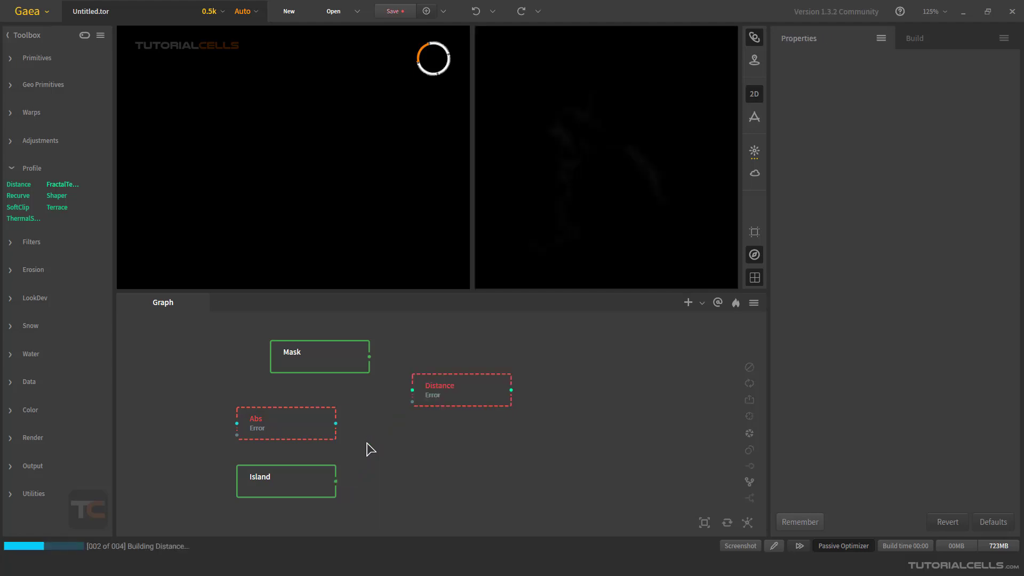
pyautogui.scroll(-3, 370, 392)
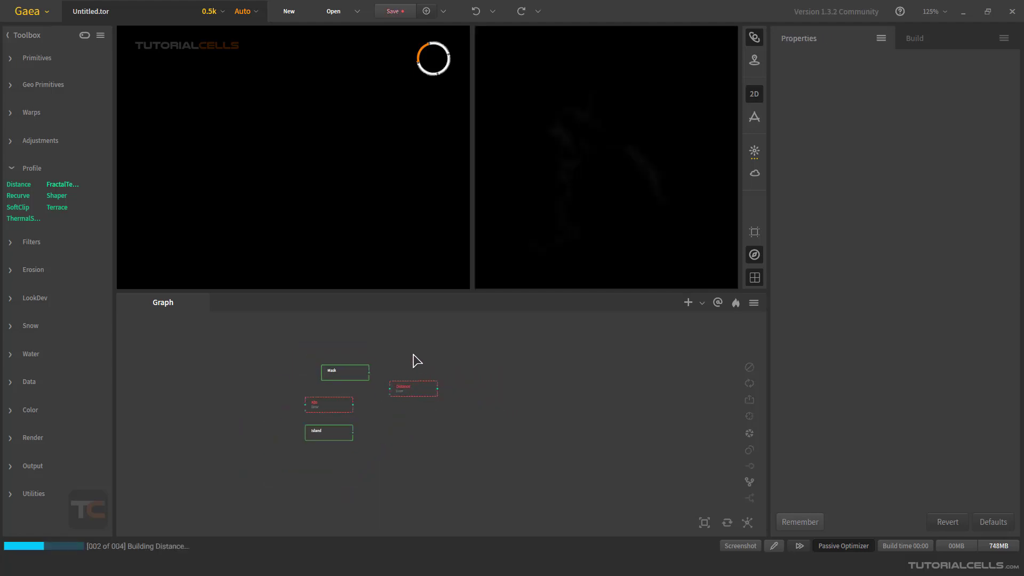
pyautogui.scroll(3, 361, 430)
pyautogui.moveTo(434, 384); pyautogui.dragTo(444, 384)
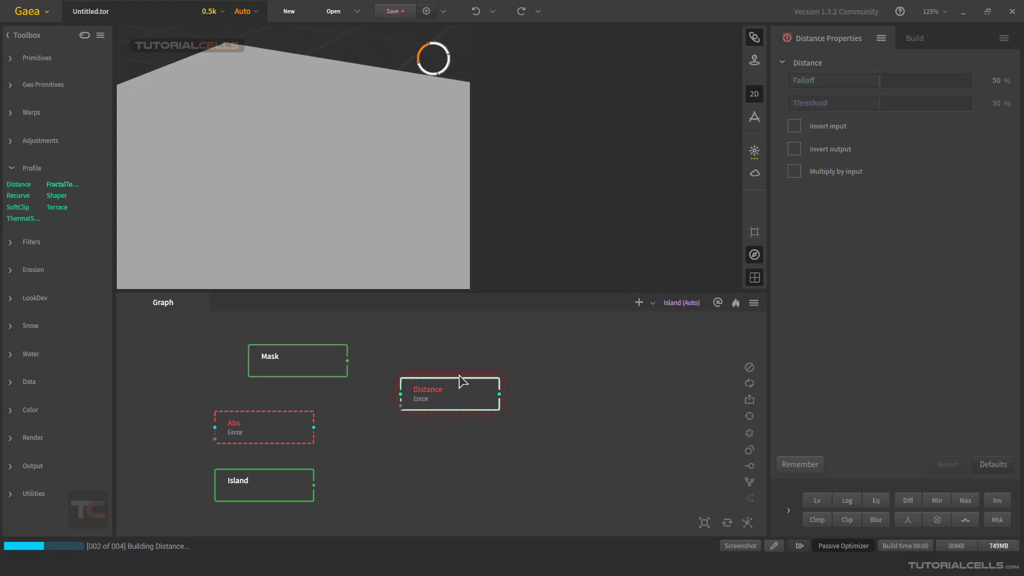
# - Hide the 2D view and delete the Mask, Distance, Abs and Island nodes from the graph
pyautogui.click(754, 94)
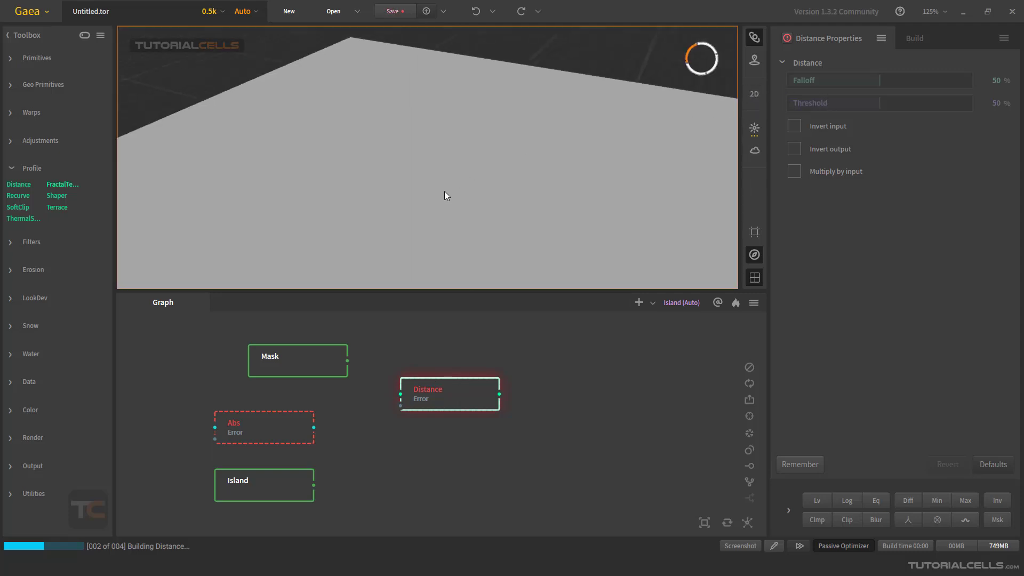
pyautogui.scroll(-3, 348, 352)
pyautogui.click(466, 452)
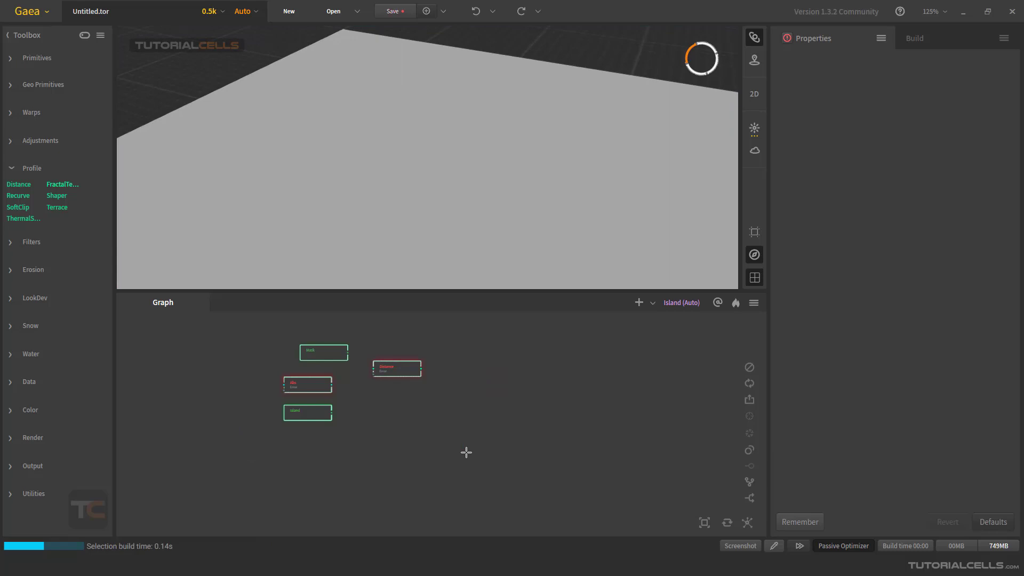
pyautogui.press('Delete')
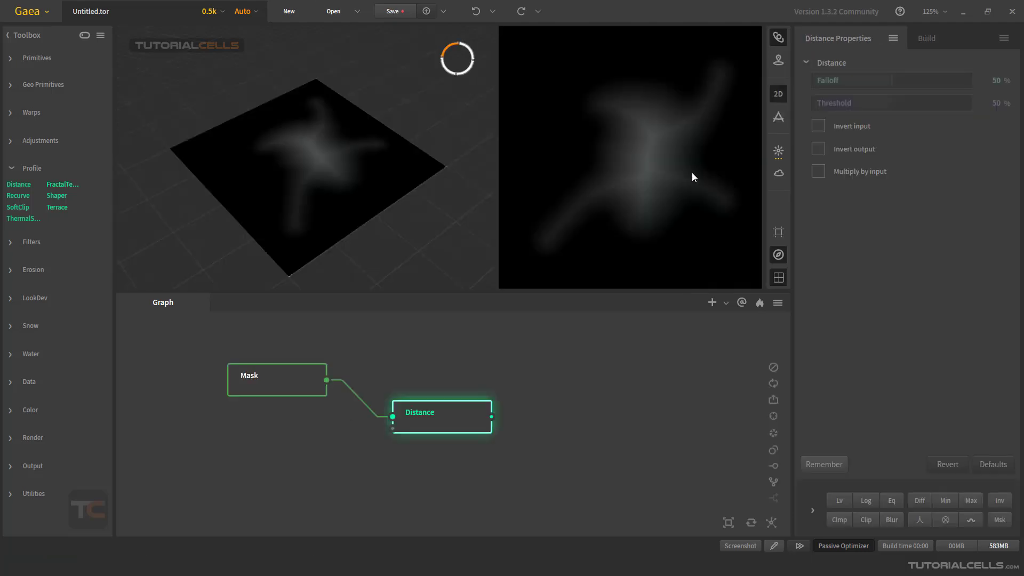
# - Set the Distance node's Falloff to 47% after trying 10%, and set its Threshold to 70%
pyautogui.moveTo(459, 413); pyautogui.dragTo(474, 410)
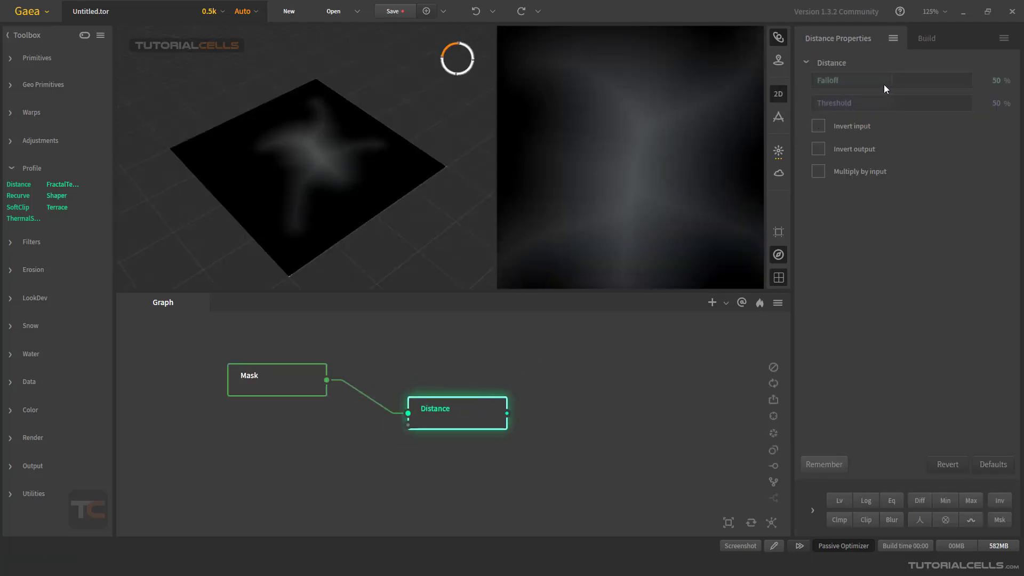
pyautogui.moveTo(885, 84); pyautogui.dragTo(924, 83)
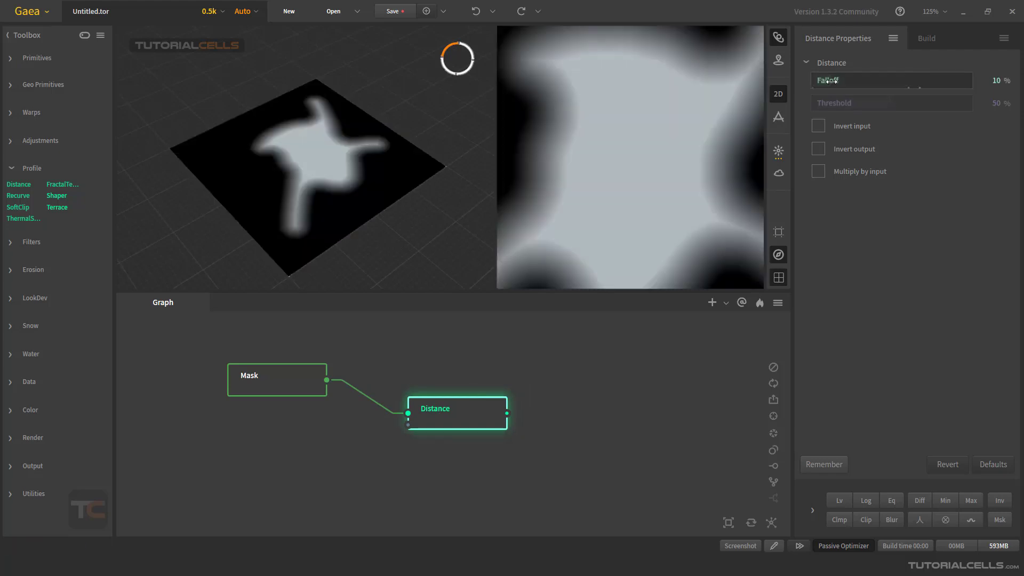
pyautogui.moveTo(840, 83); pyautogui.dragTo(885, 83)
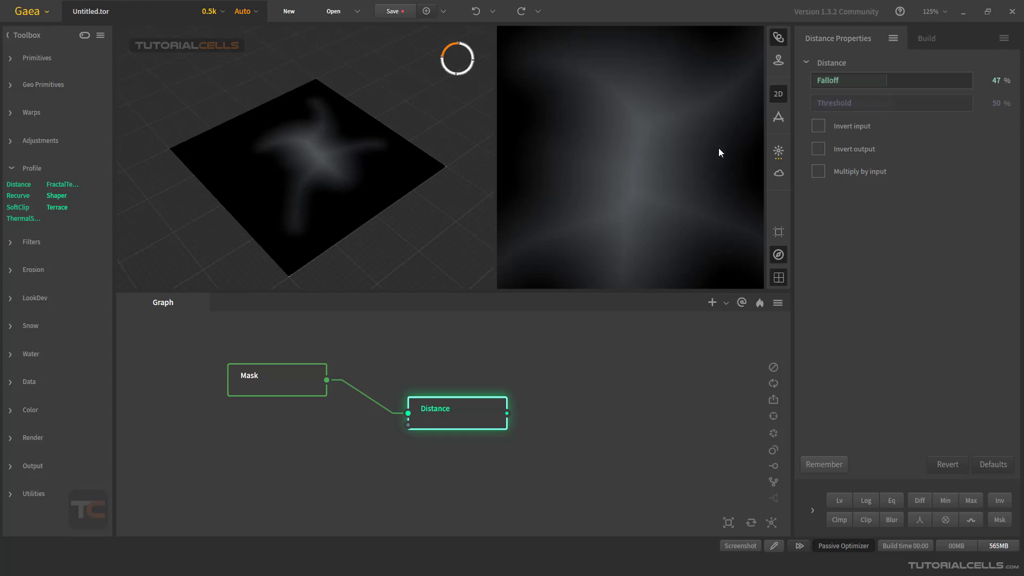
pyautogui.moveTo(882, 107); pyautogui.dragTo(922, 108)
# - Examine the Distance result in the 3D view with Invert input temporarily enabled
pyautogui.click(857, 127)
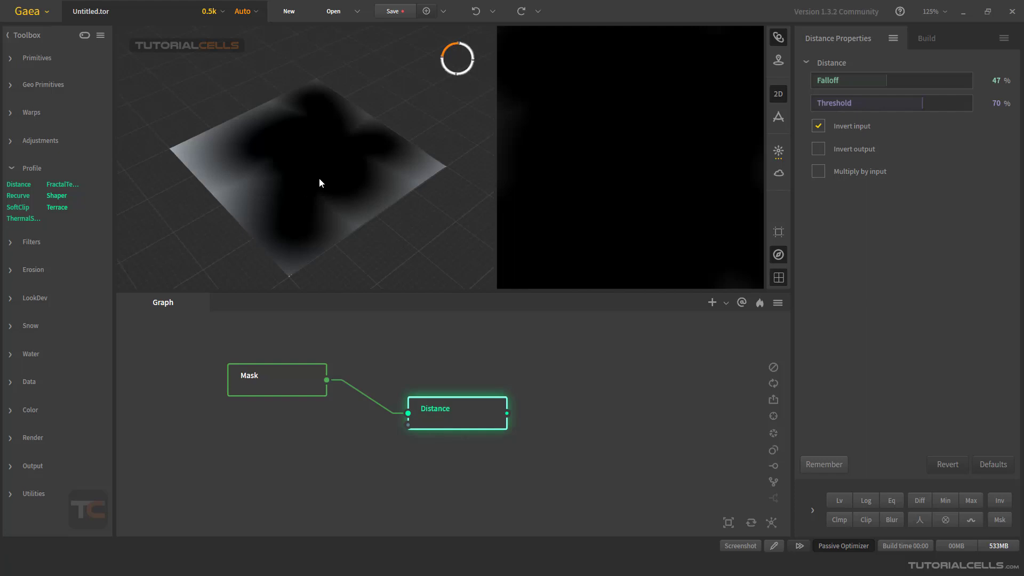
pyautogui.moveTo(319, 181); pyautogui.dragTo(352, 223)
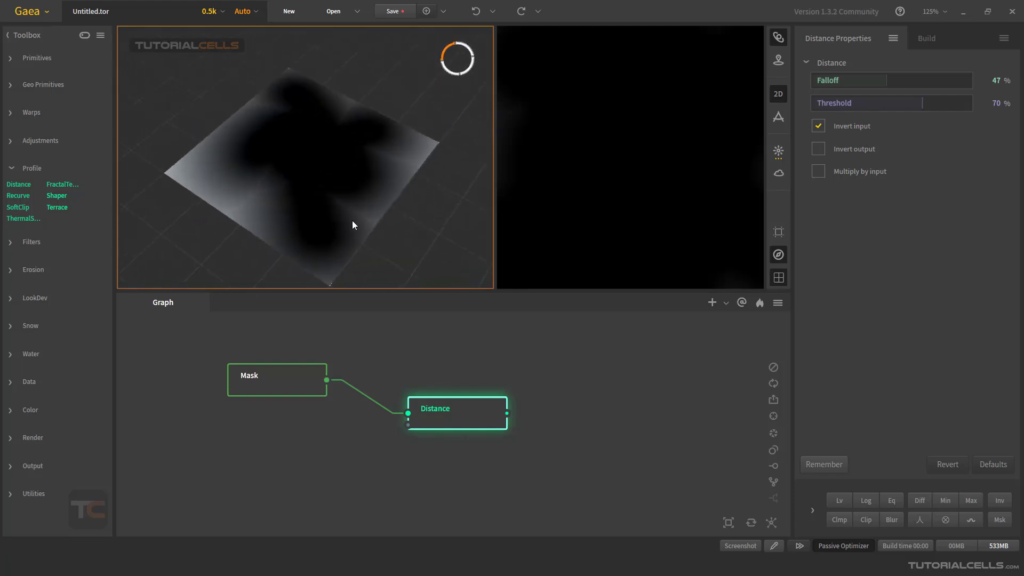
pyautogui.click(837, 128)
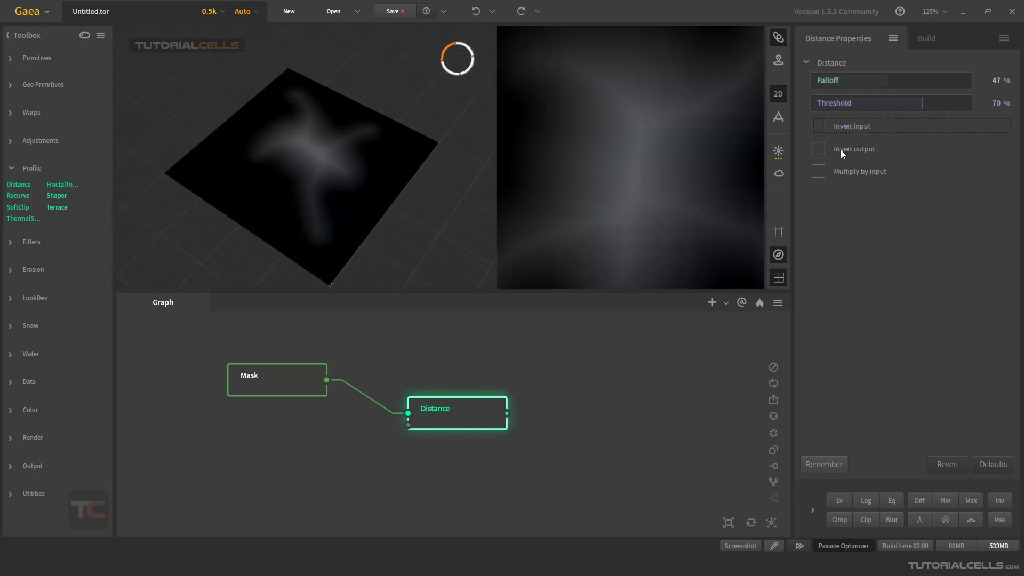
# - Preview the Distance result with Invert output and Multiply by input each temporarily enabled in turn
pyautogui.click(840, 149)
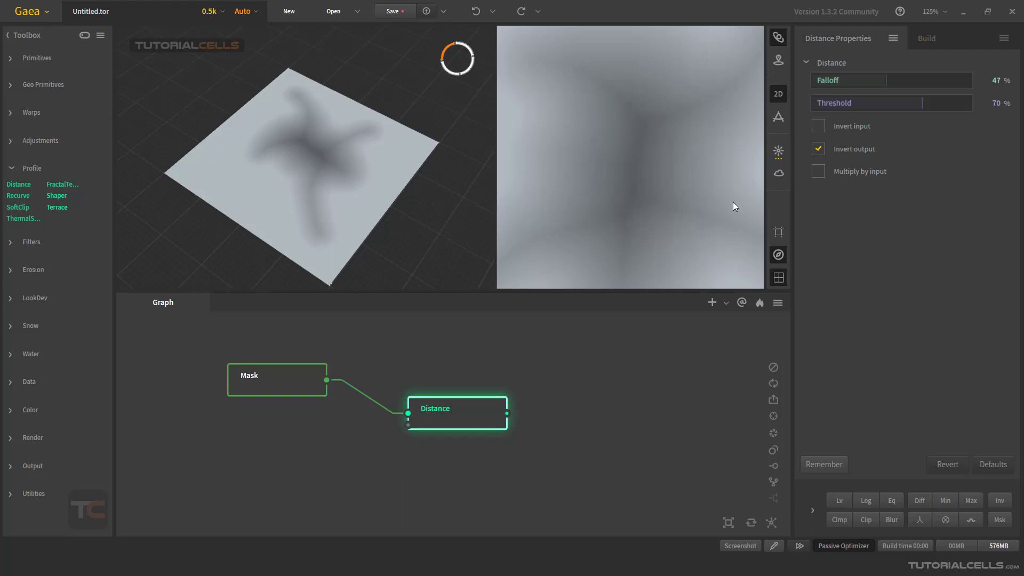
pyautogui.click(816, 148)
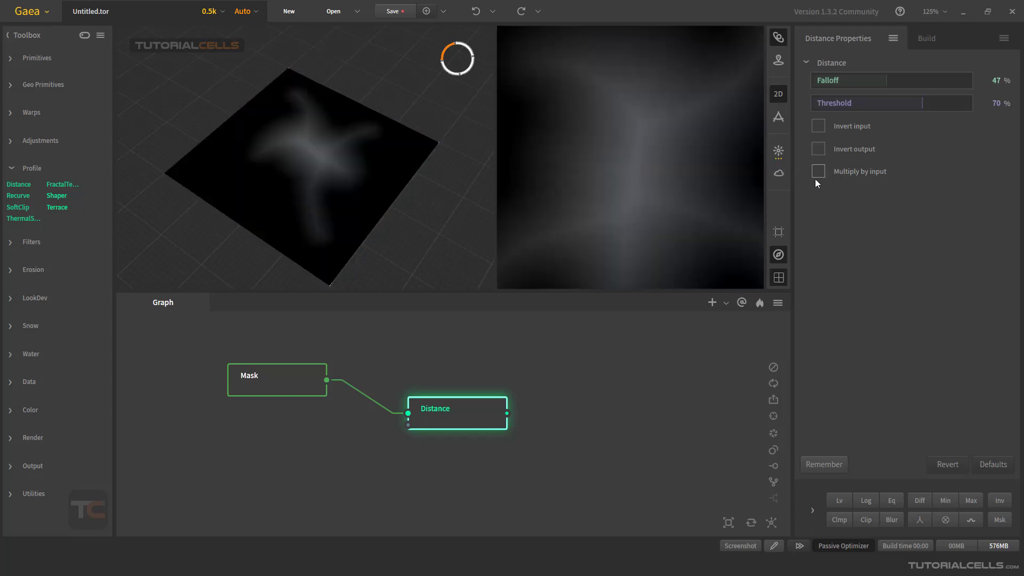
pyautogui.click(816, 172)
pyautogui.click(819, 171)
pyautogui.moveTo(471, 398); pyautogui.dragTo(479, 416)
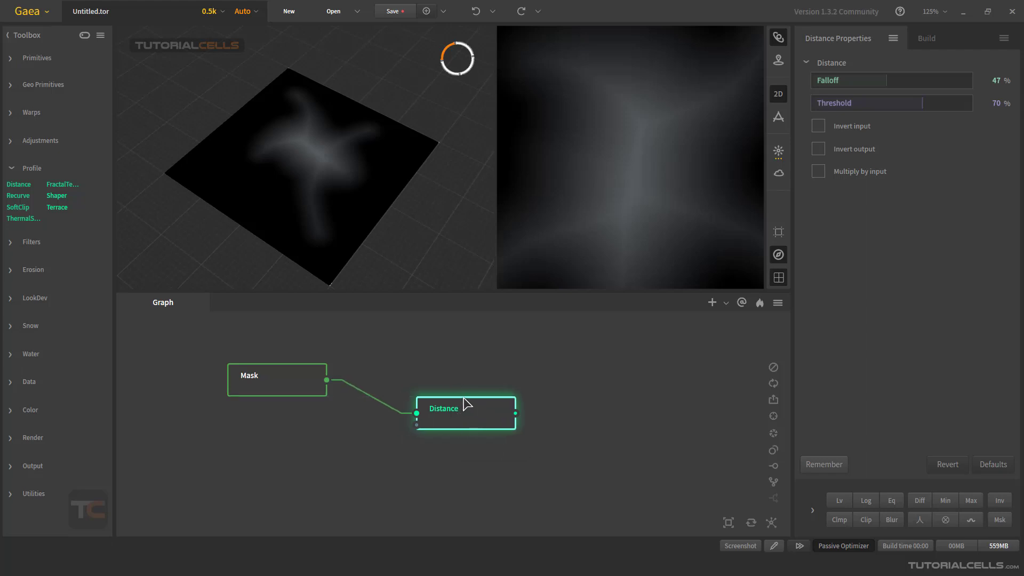